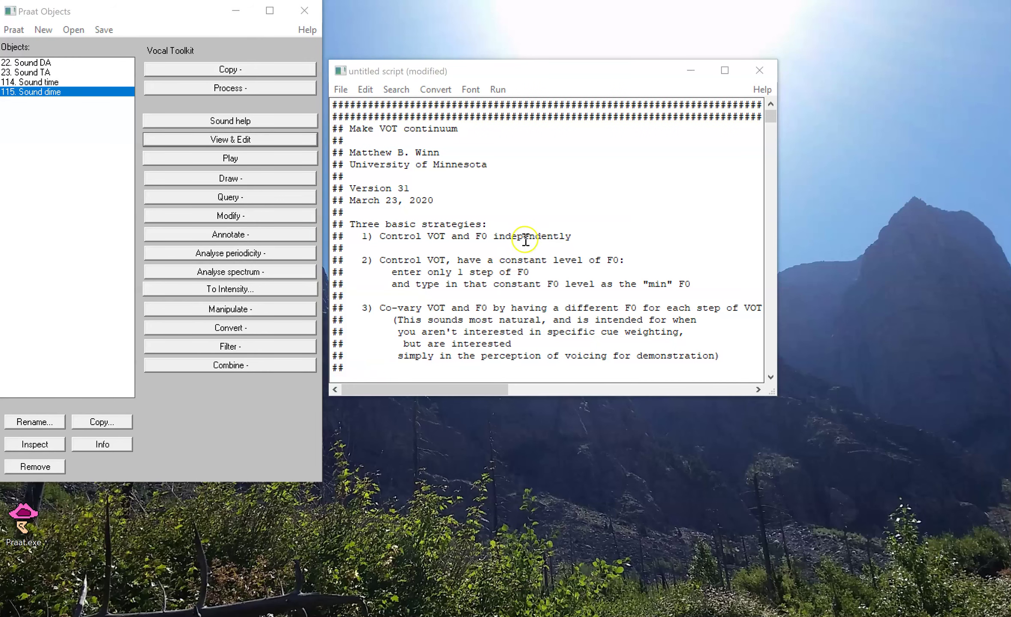
- Run the VOT / F0 continuum script to bring up its settings form (VOT 10–70, 5 F0 steps)
click(527, 203)
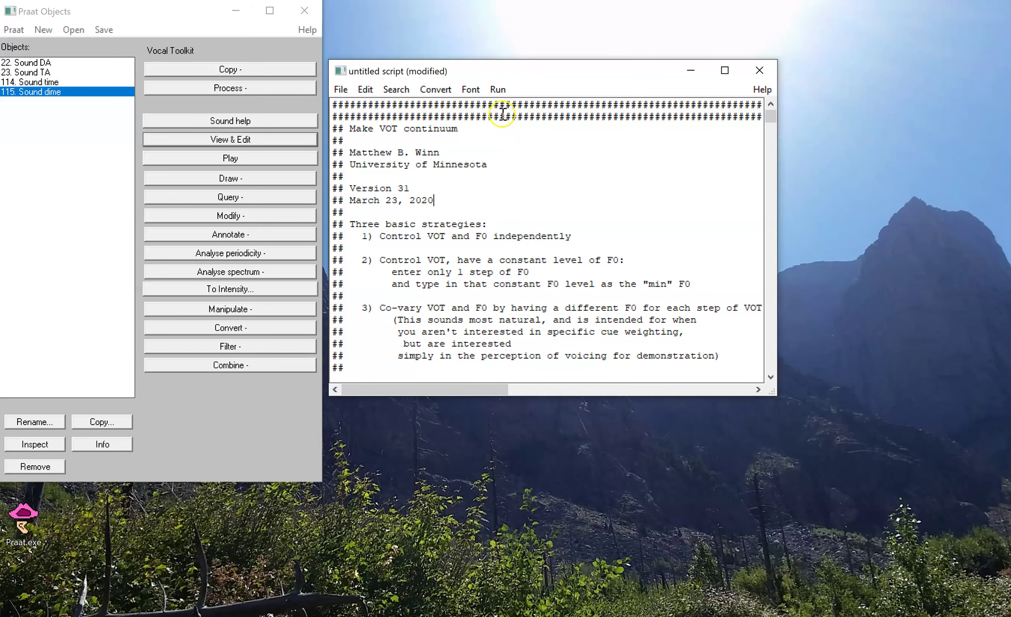
click(501, 93)
click(512, 106)
- Set the VOT minimum to -60, keeping the maximum at 70 and 7 steps
drag(399, 65, 630, 55)
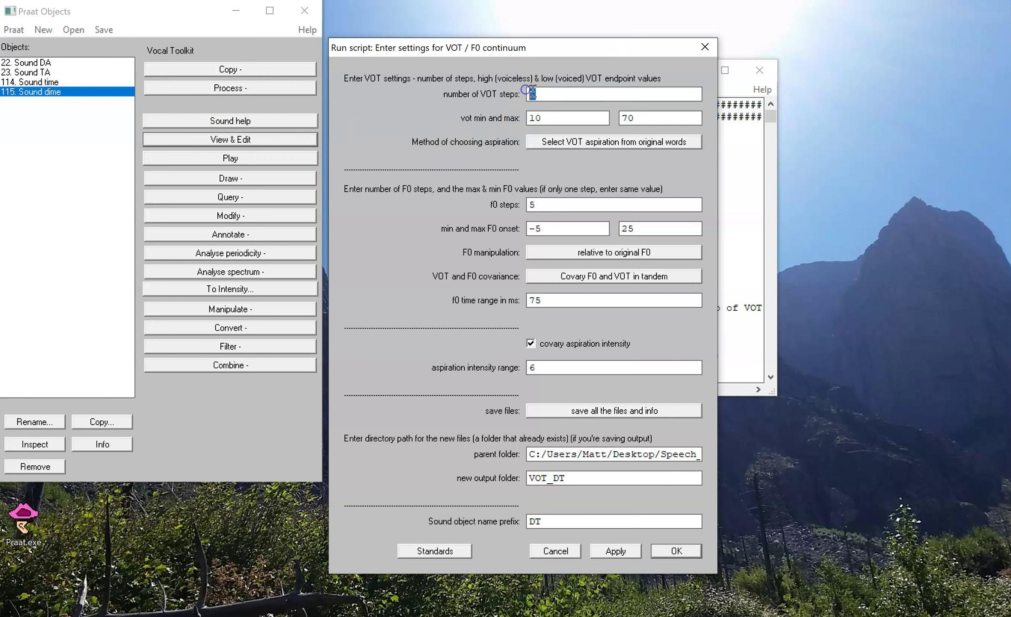
click(546, 95)
double_click(537, 117)
click(646, 118)
drag(560, 118, 480, 118)
click(639, 121)
- Choose 'do not save any files' and confirm the continuum settings
click(669, 412)
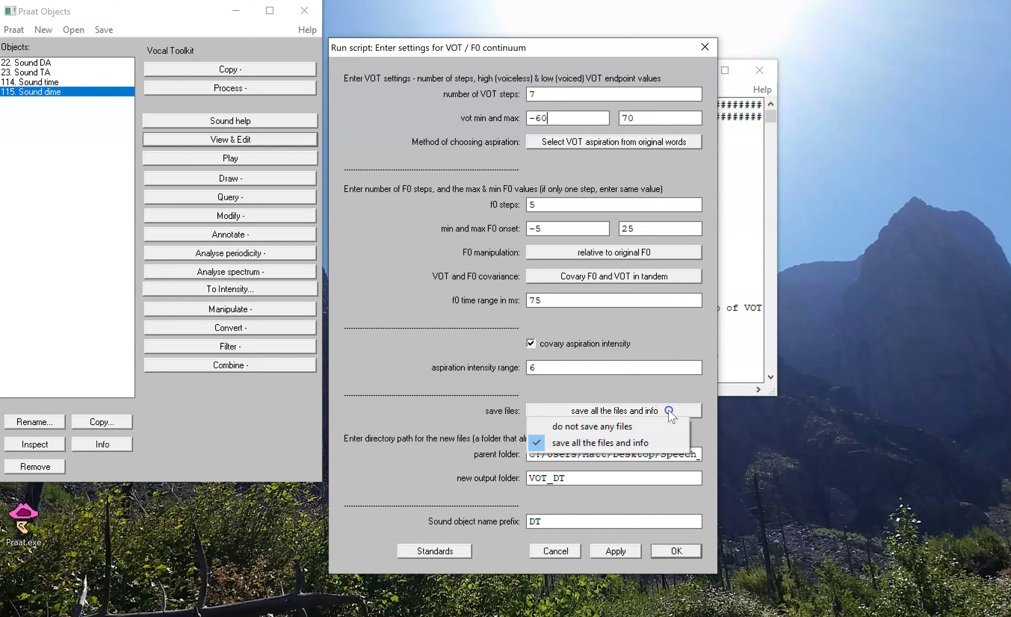
click(643, 429)
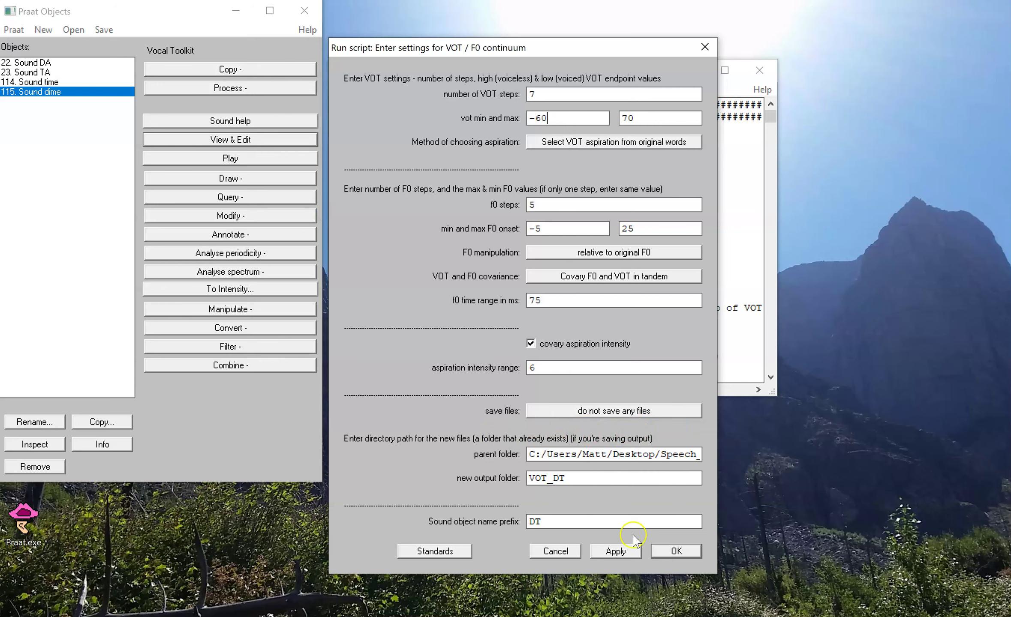
click(666, 550)
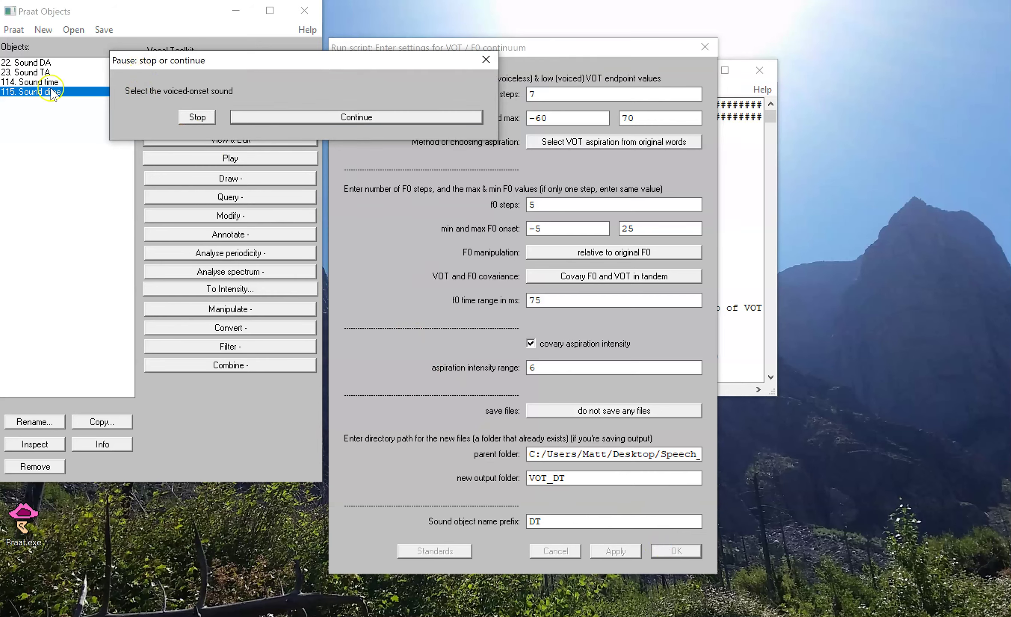
- Use 'dime' as the voiced-onset sound and 'time' as the voiceless-onset sound
click(277, 118)
click(43, 82)
click(316, 116)
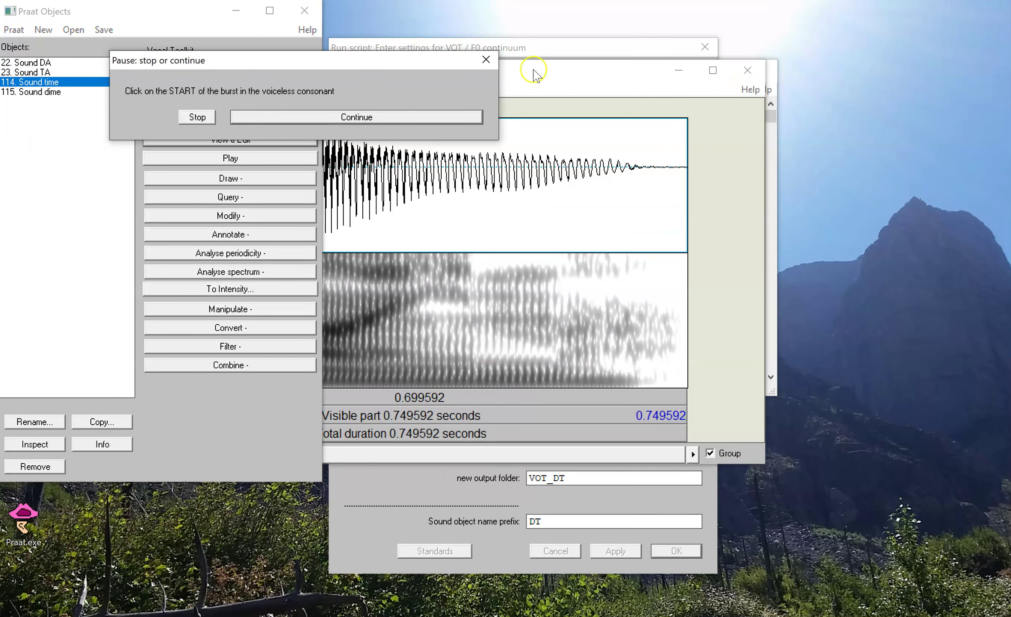
- In 'time', mark the burst start near 0.045 s and the aspiration end near 0.122 s
drag(534, 73, 595, 172)
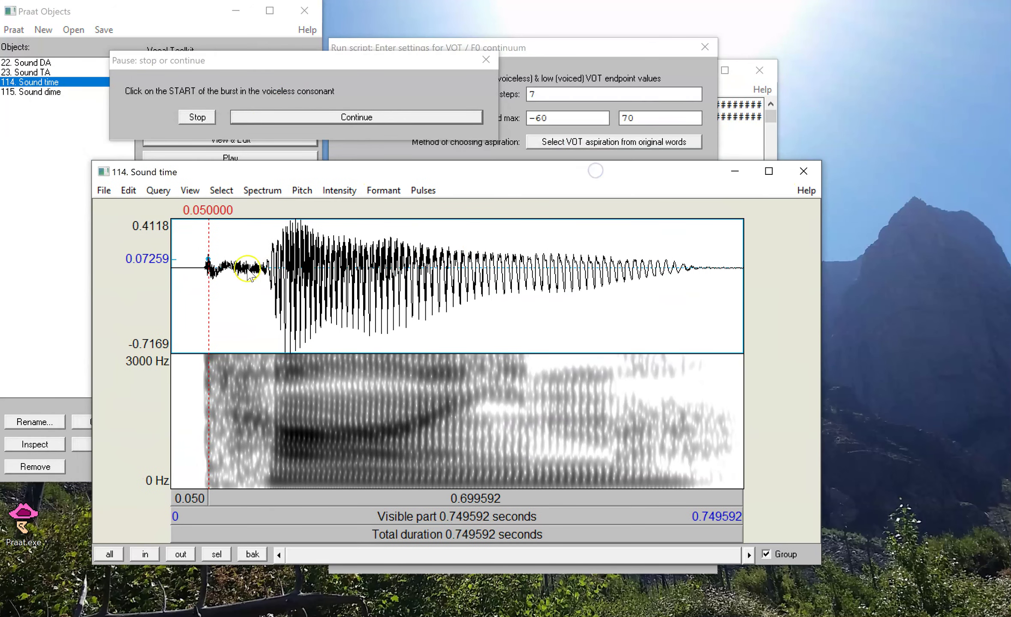
drag(278, 277, 178, 398)
click(217, 555)
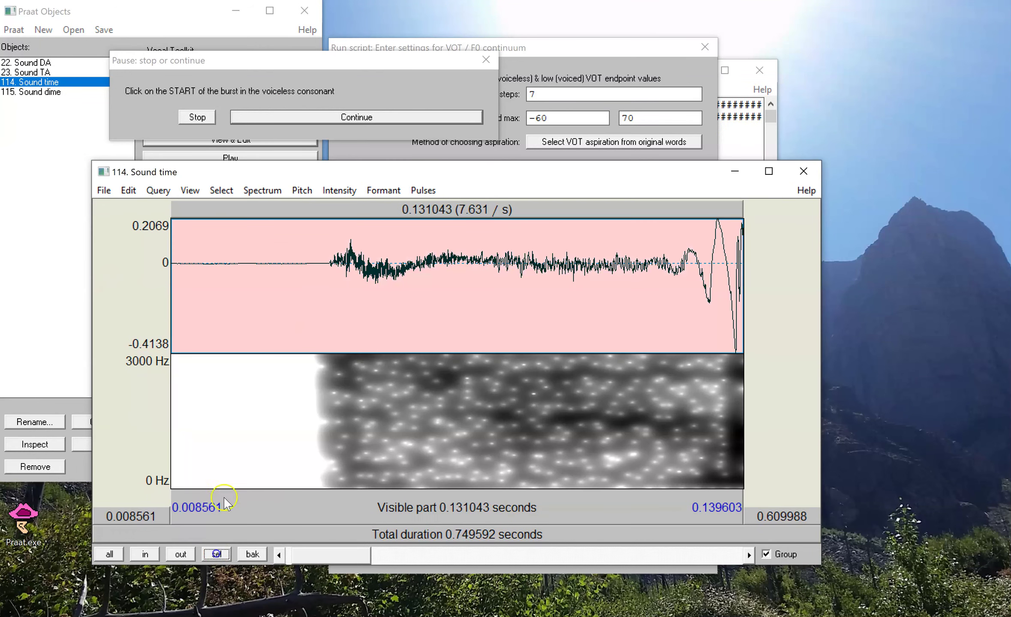
click(331, 260)
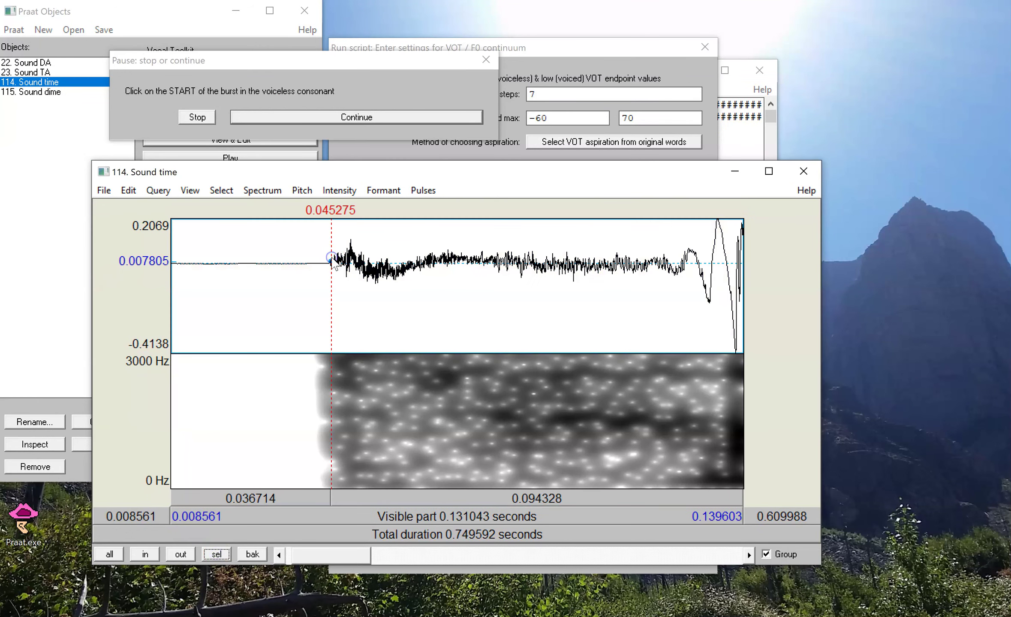
click(399, 119)
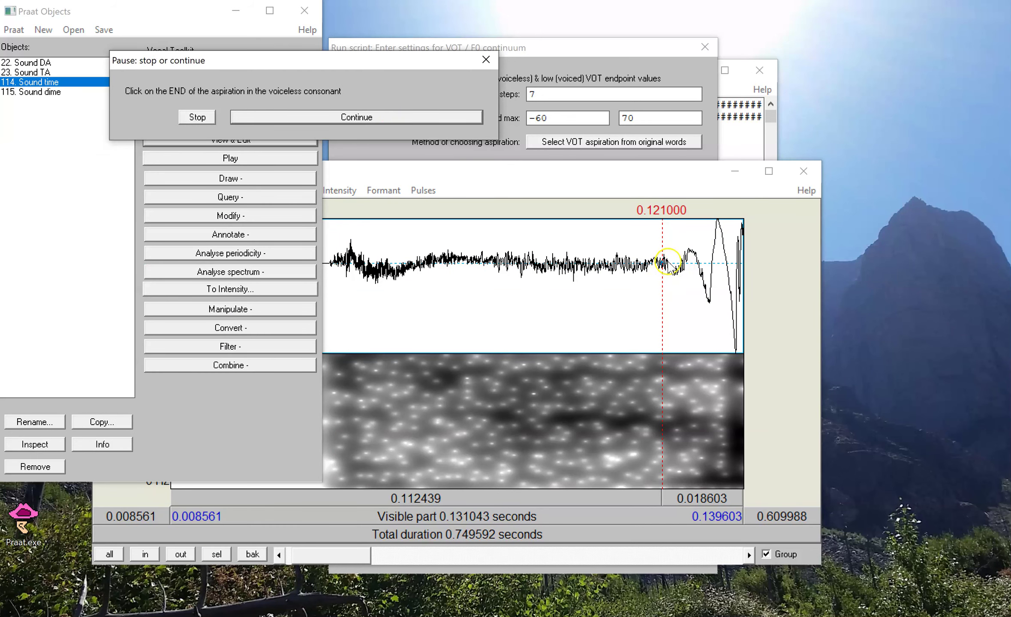
click(667, 262)
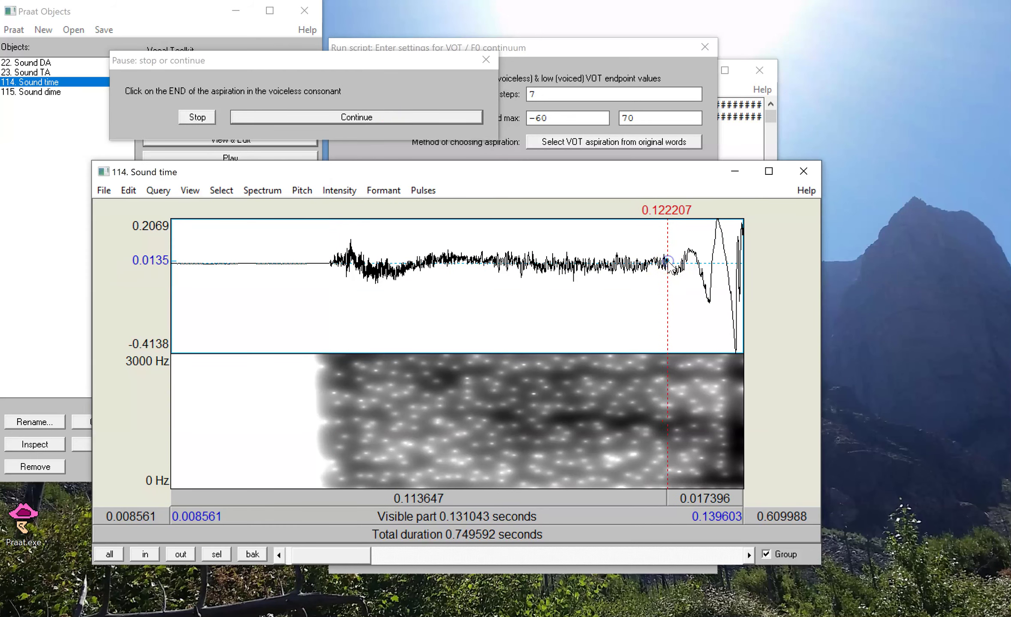
click(322, 120)
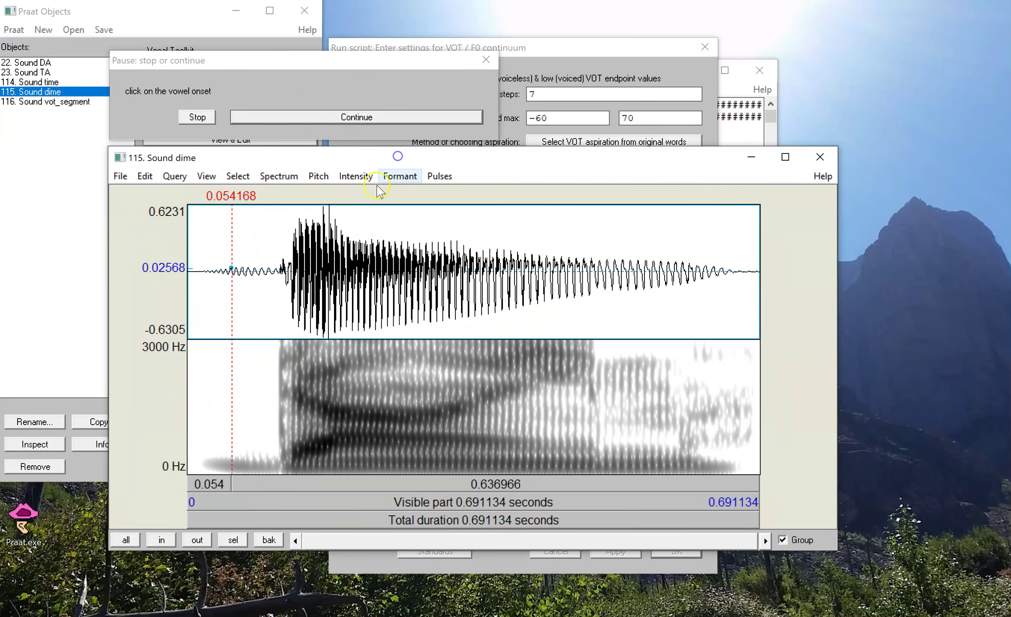
- Mark the vowel onset in 'dime' at 0.118537 s to build the continuum
drag(336, 240, 259, 243)
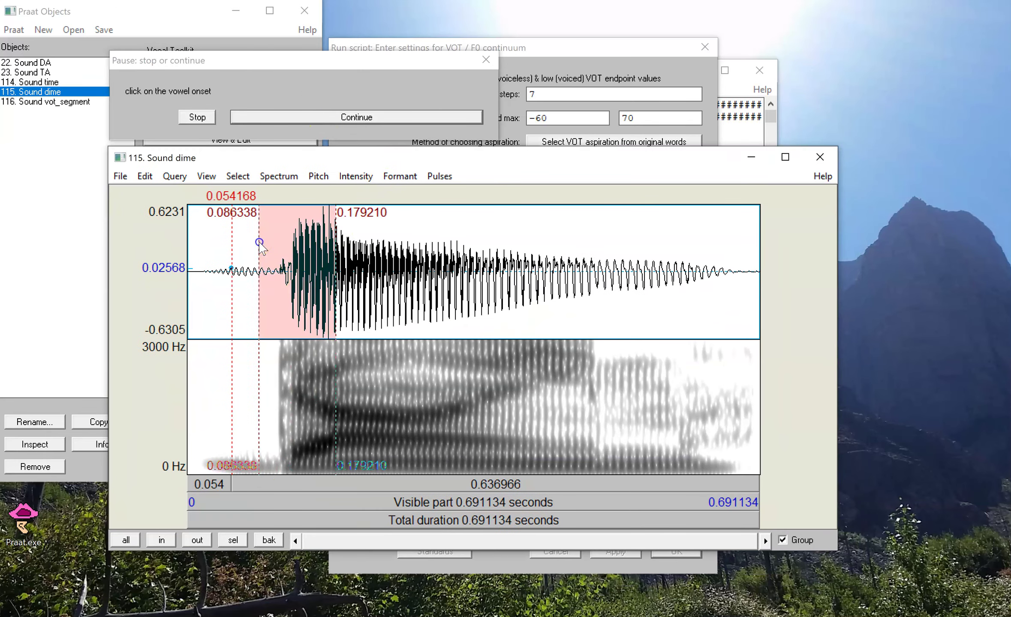
click(232, 540)
click(386, 269)
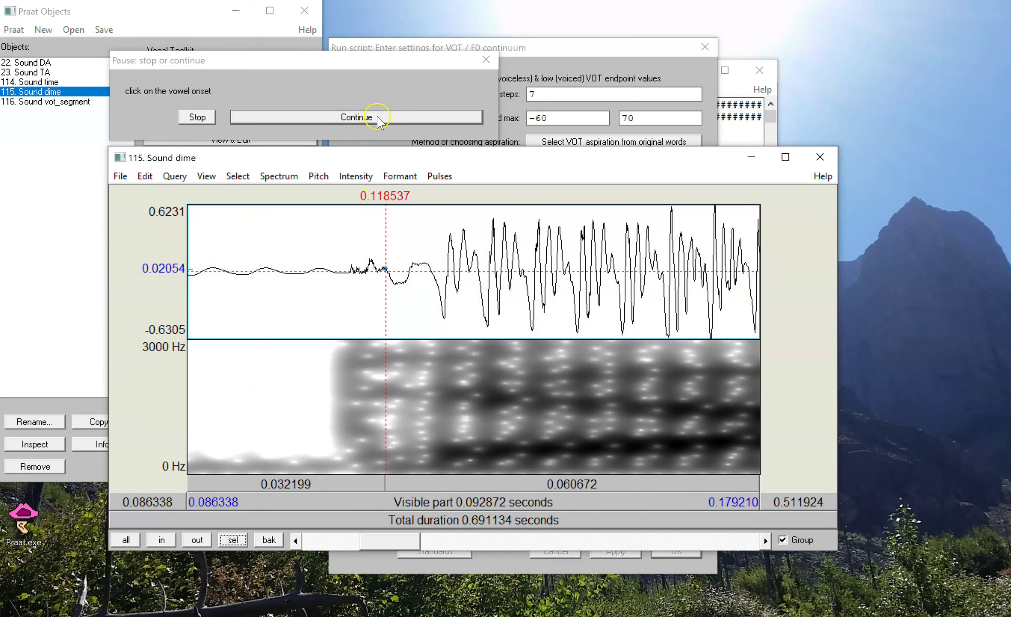
click(379, 120)
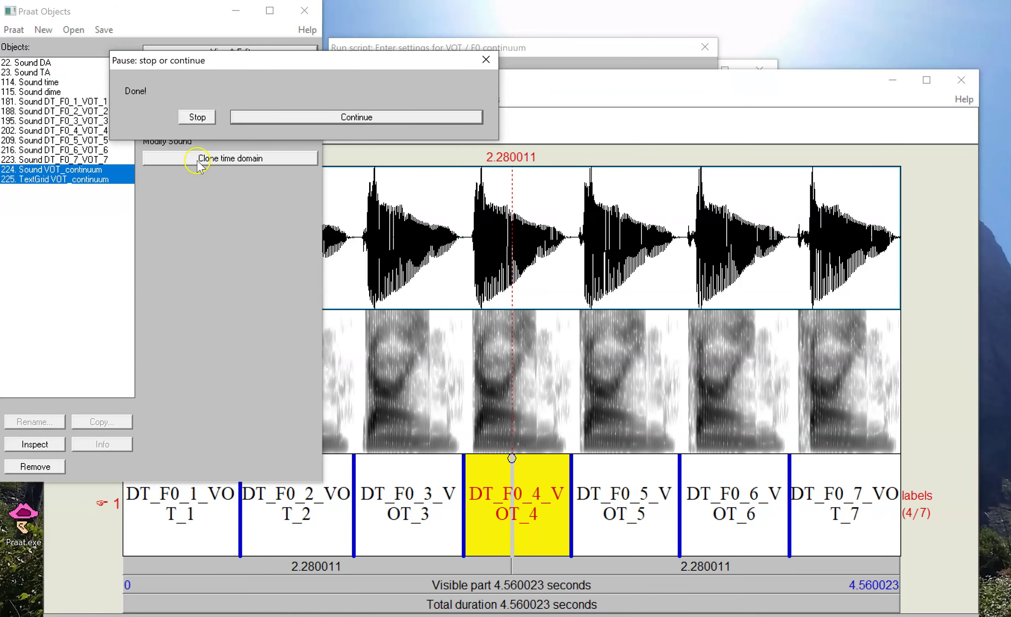
- Dismiss the Done message, then select continuum step DT_F0_1_VOT_1 and play it
click(375, 116)
drag(587, 86, 566, 61)
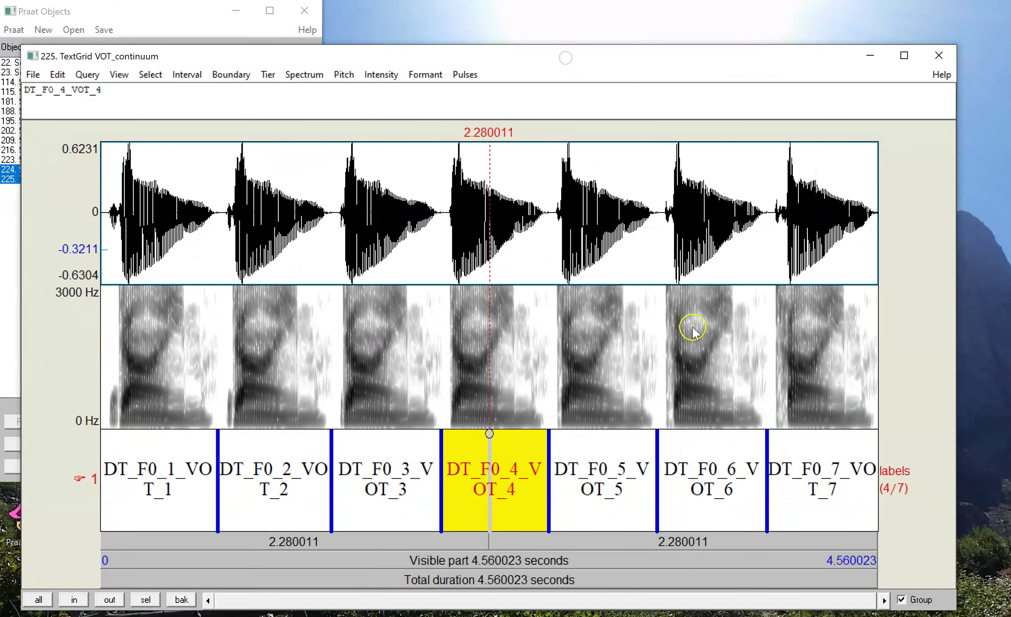
click(796, 473)
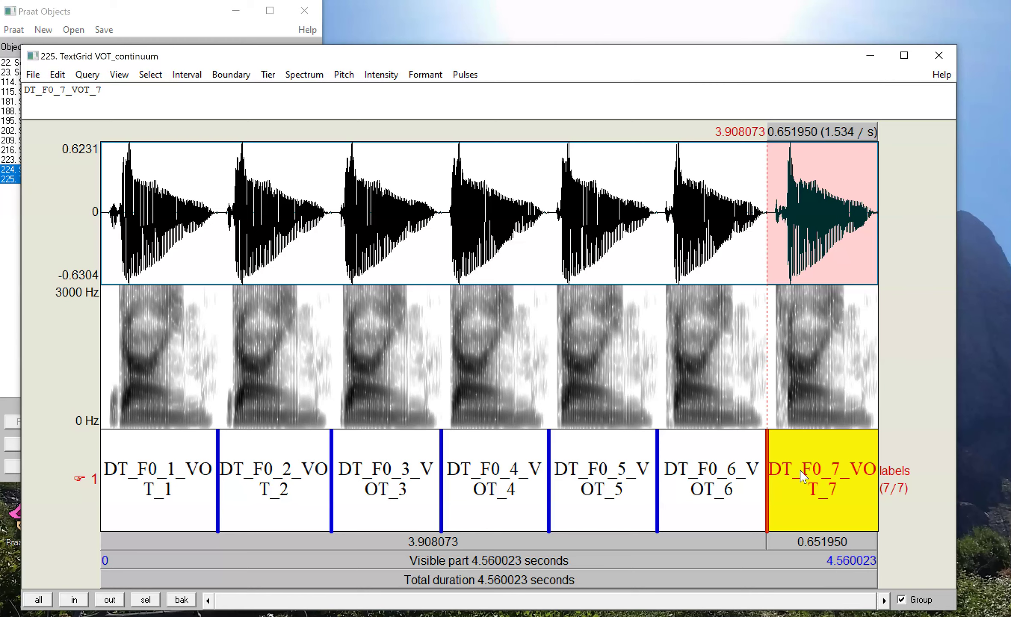
click(146, 489)
click(164, 544)
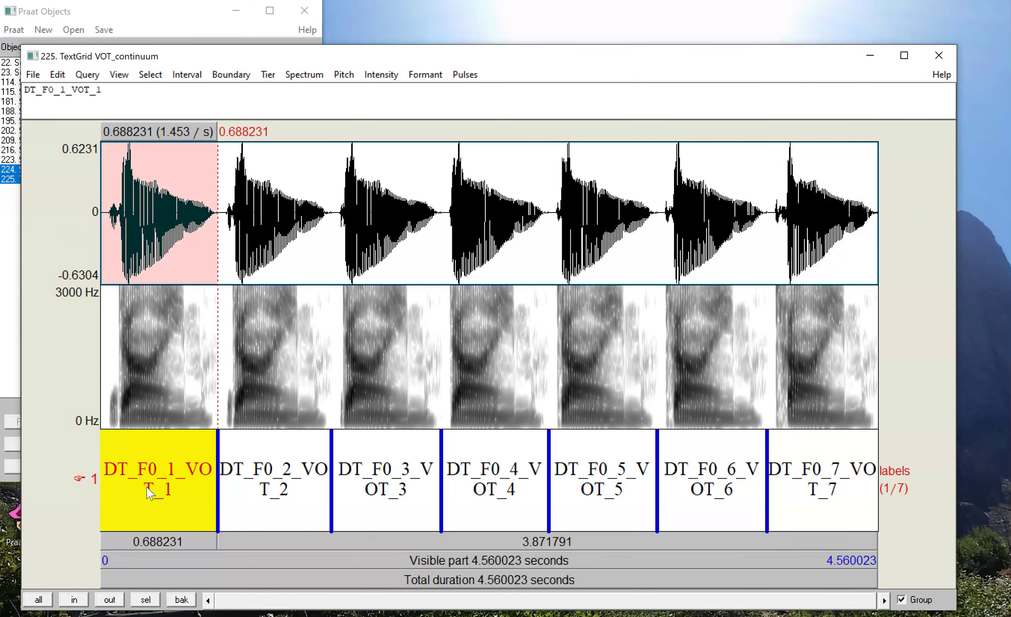
- Zoom in on step 1's synthetic pre-voicing, select 0.051–0.111 s and play it
click(142, 600)
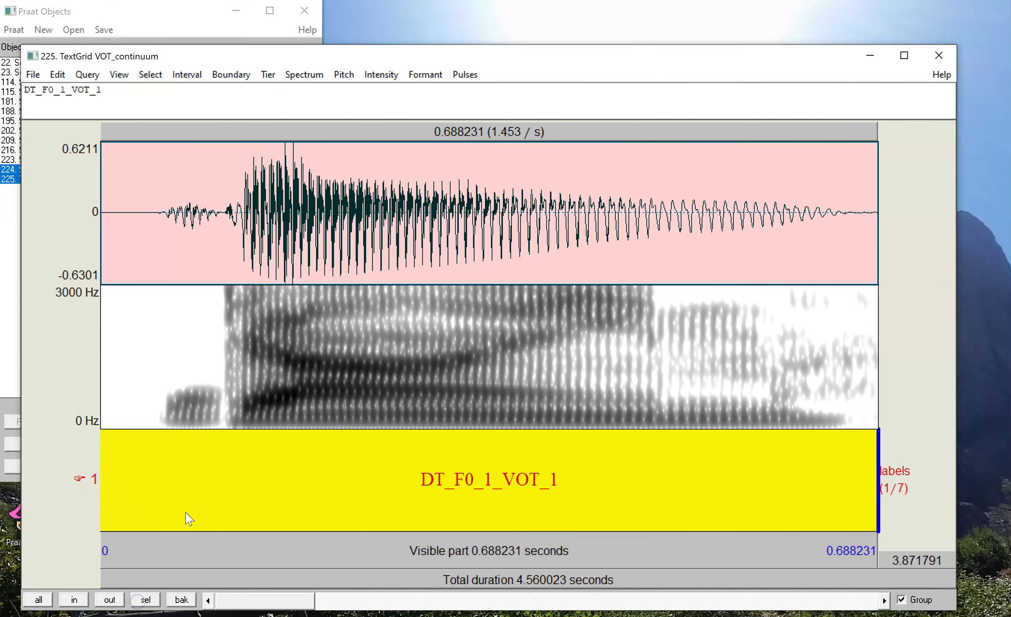
click(225, 221)
drag(225, 210, 148, 214)
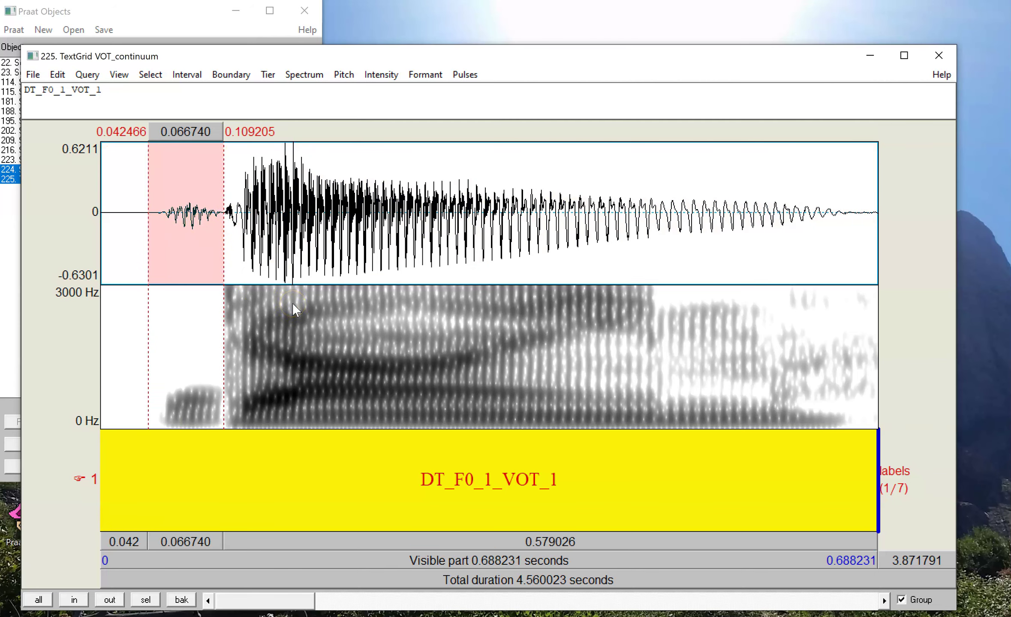
drag(292, 206, 134, 231)
click(144, 600)
drag(547, 213, 220, 256)
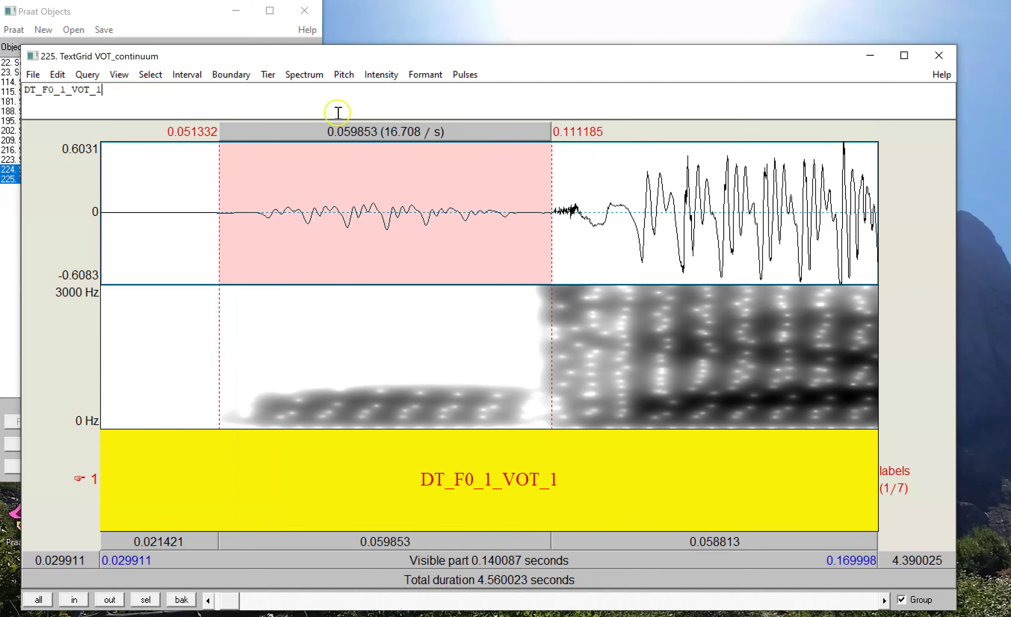
click(353, 141)
click(313, 294)
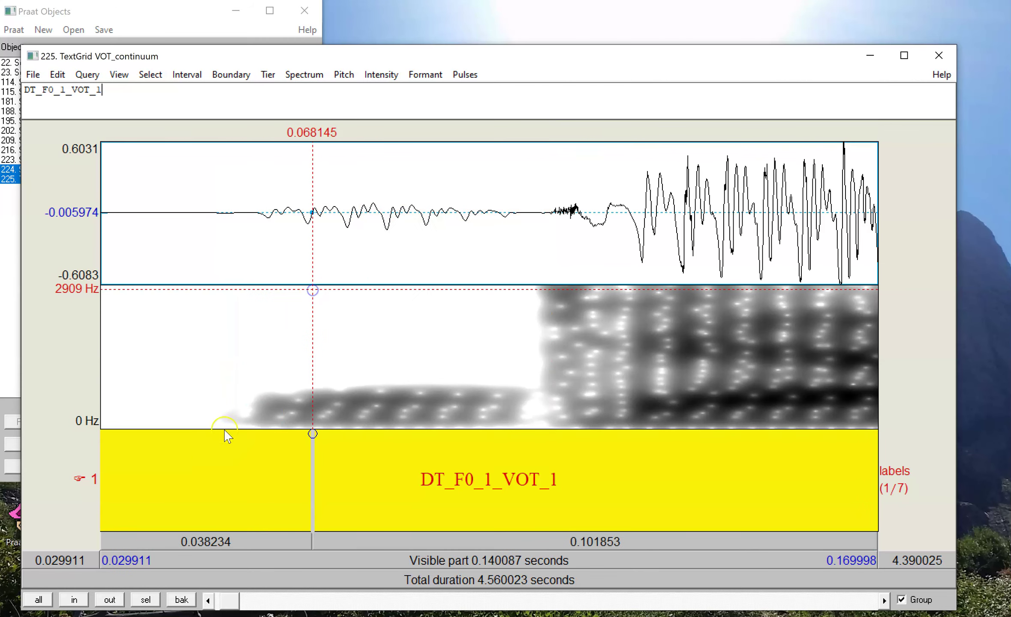
- Show the whole continuum, pick the third labelled interval, and close the editor
click(38, 600)
click(376, 280)
key(ctrl+w)
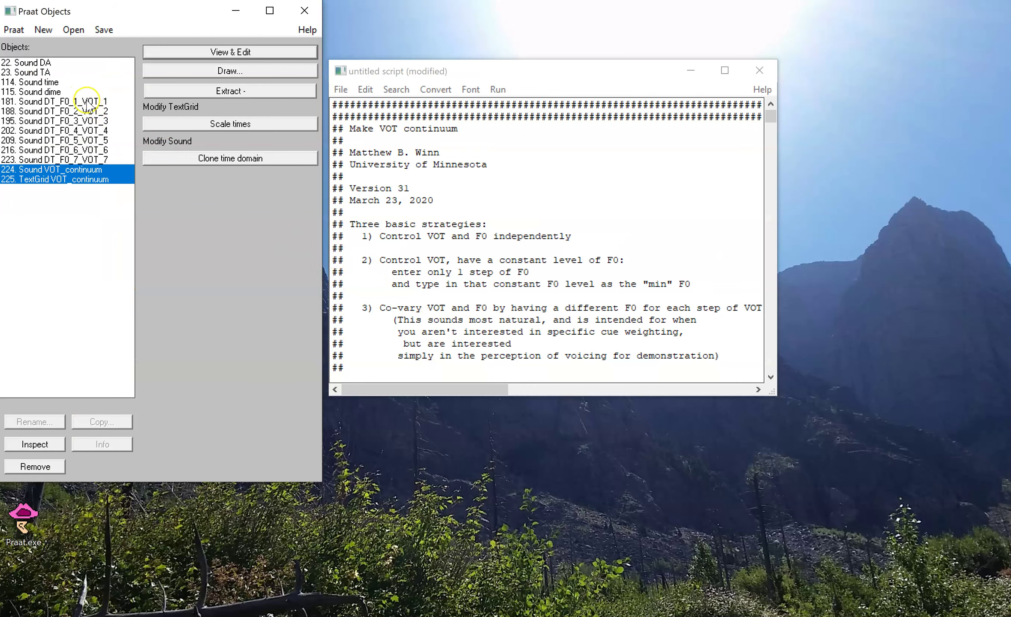
- Open Sound dime and zoom to its opening 0.155 s around the voicing onset
click(75, 91)
click(242, 140)
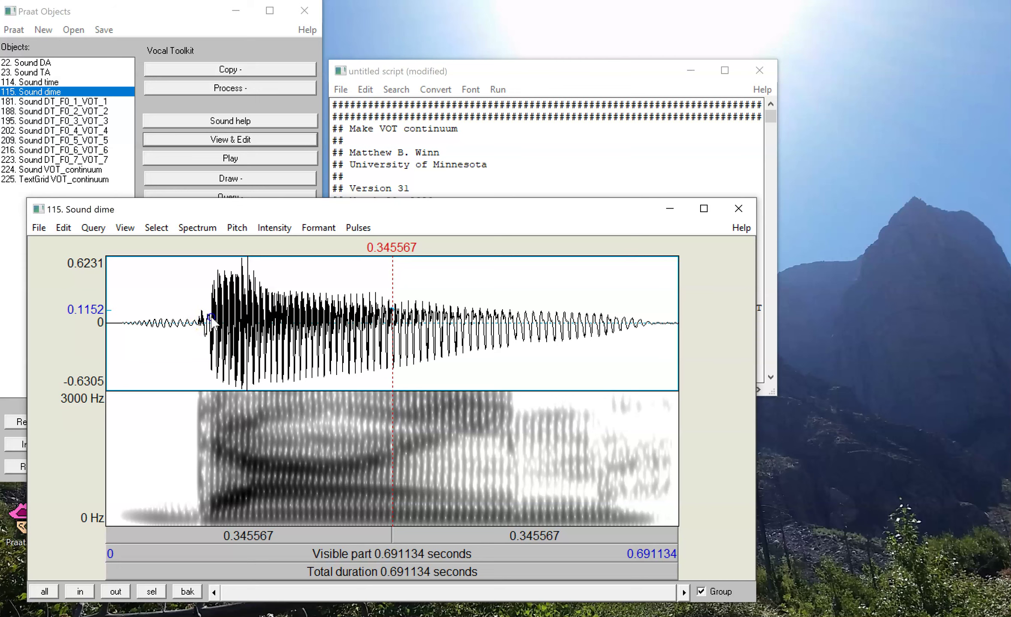
drag(209, 318, 243, 323)
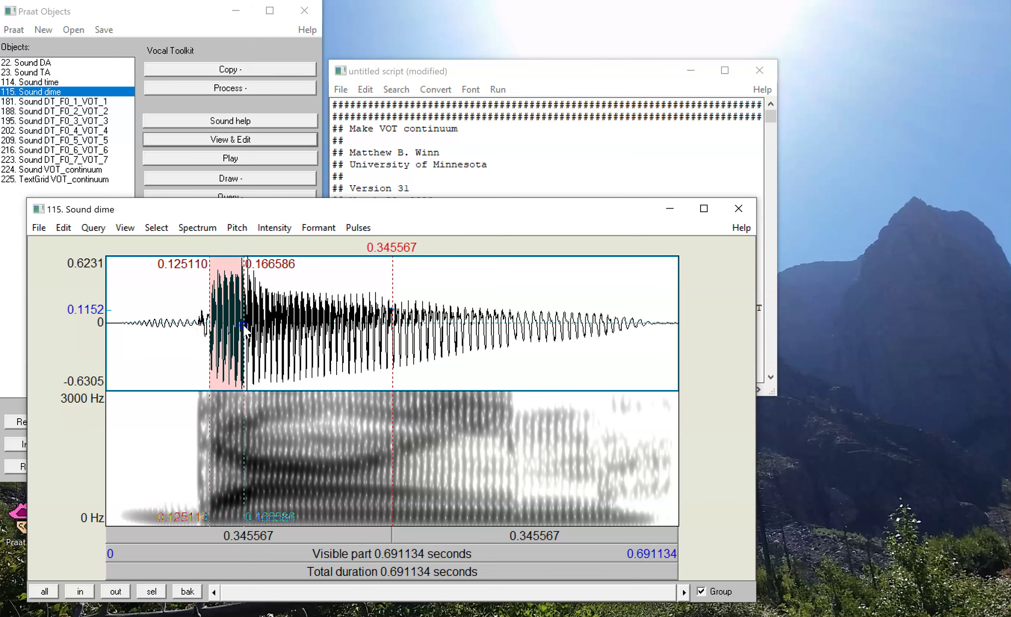
drag(242, 323, 159, 303)
click(158, 321)
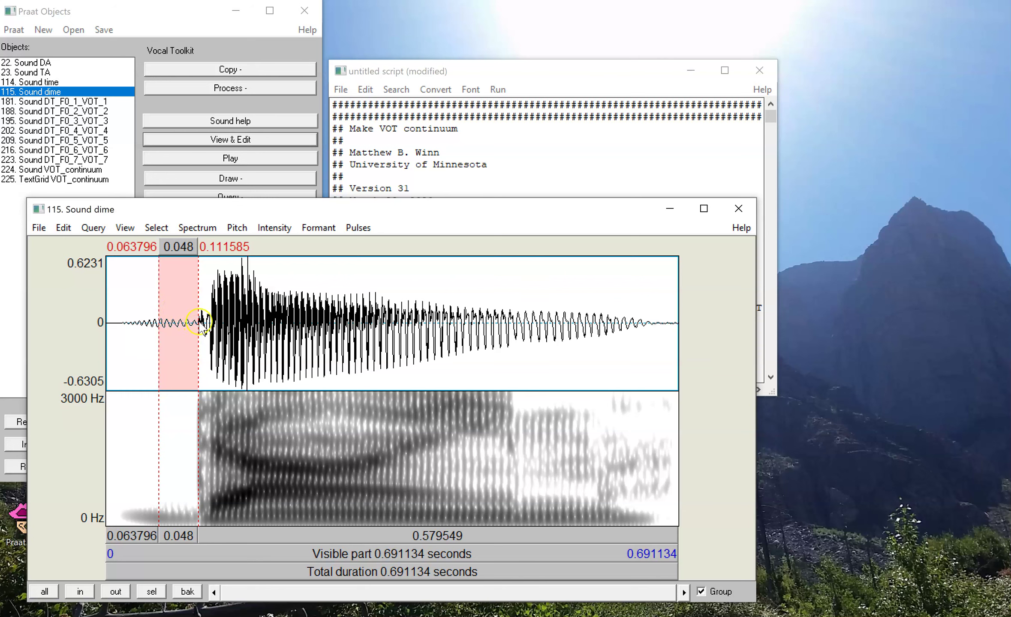
click(212, 322)
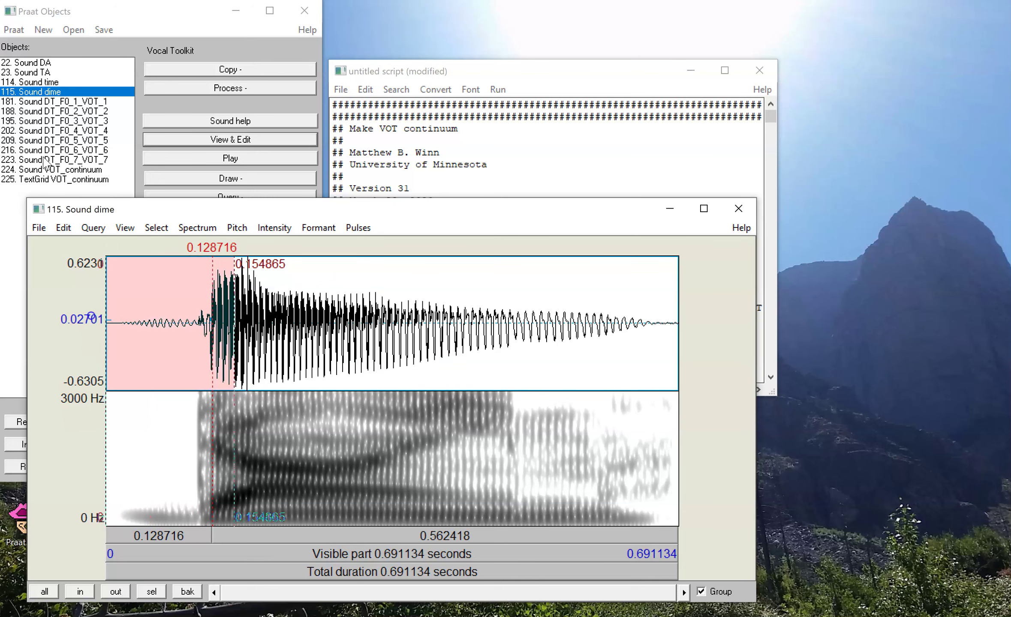
click(151, 591)
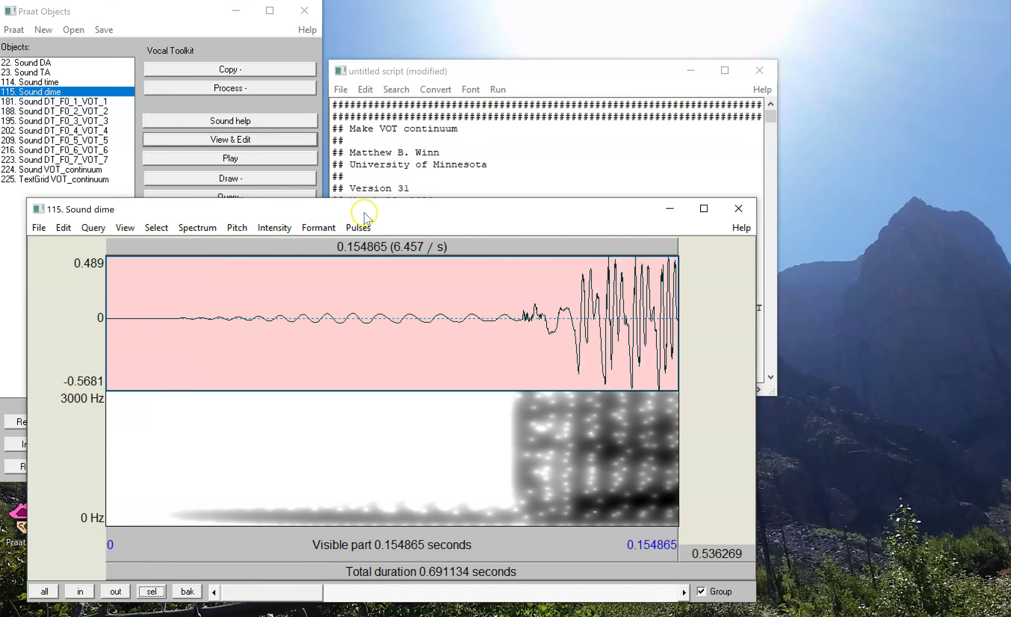
- Select dime's roughly 93 ms pre-voicing and move its window to the right half
drag(364, 215, 353, 100)
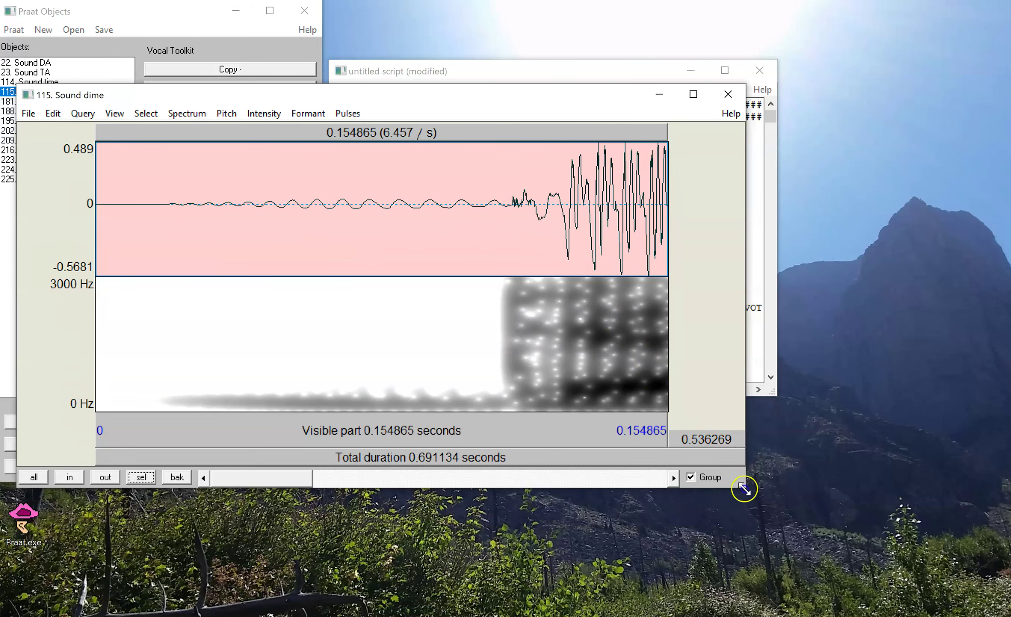
drag(744, 488, 726, 565)
drag(491, 223, 158, 253)
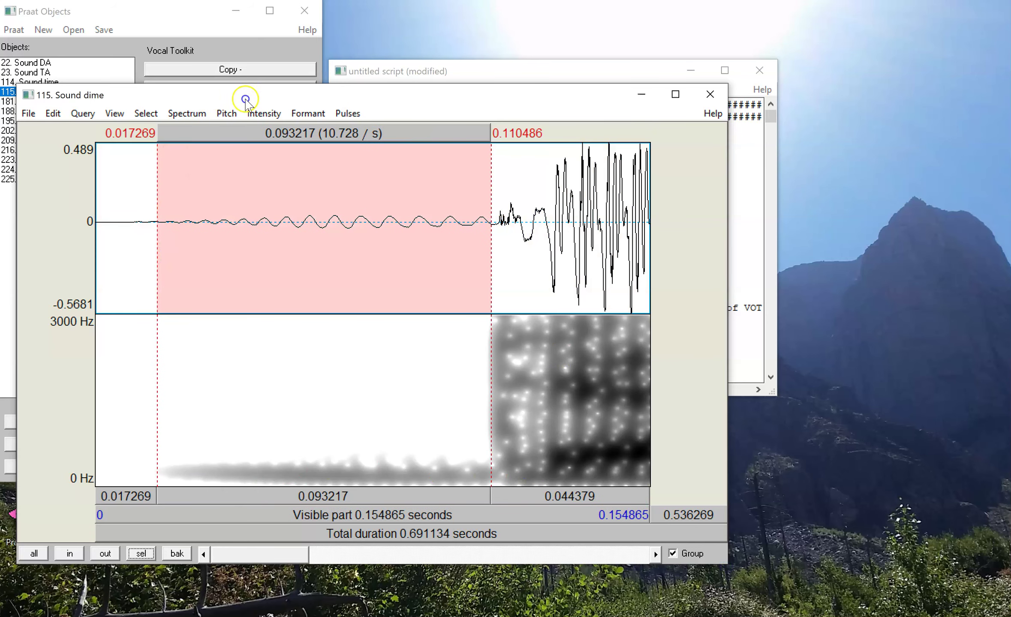
drag(246, 97, 463, 94)
drag(237, 79, 438, 13)
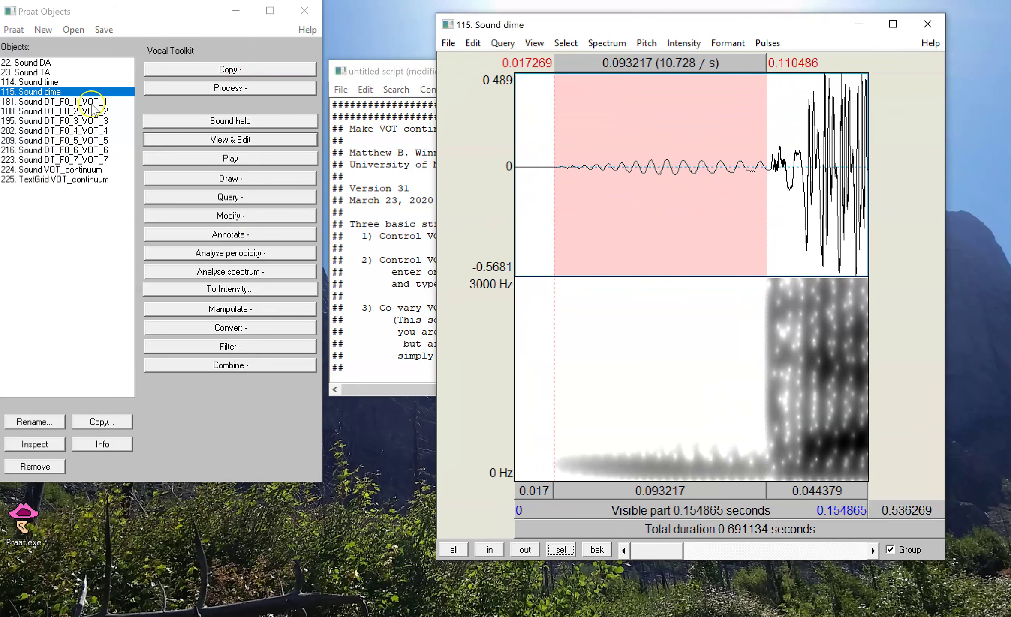
- Open DT_F0_1_VOT_1, zoom to its first 0.2 s, and select its synthetic pre-voicing
click(65, 101)
click(213, 140)
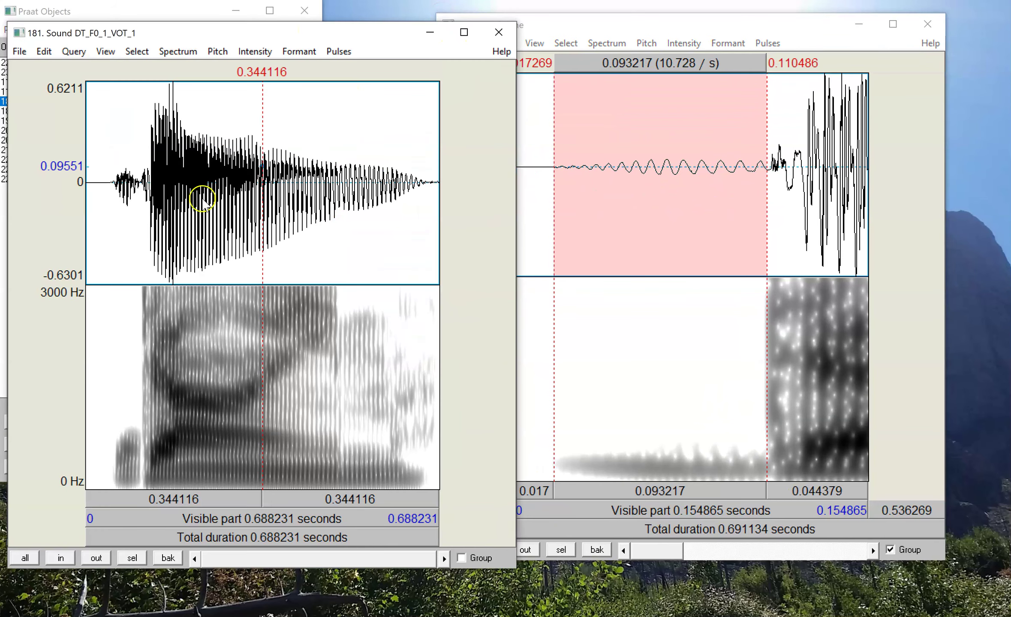
drag(191, 198, 45, 208)
click(132, 558)
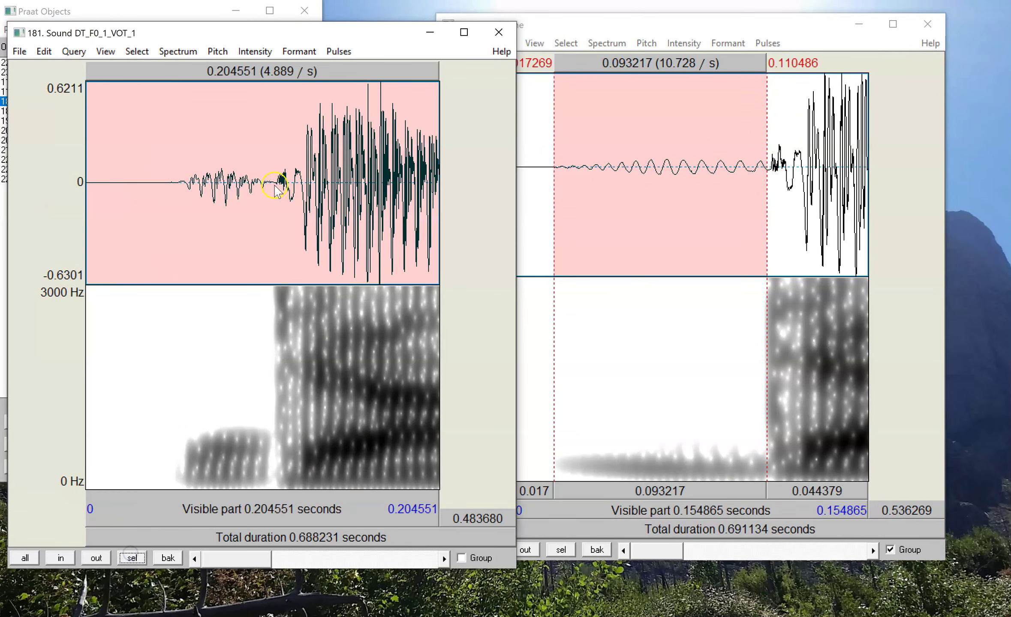
drag(274, 185, 163, 175)
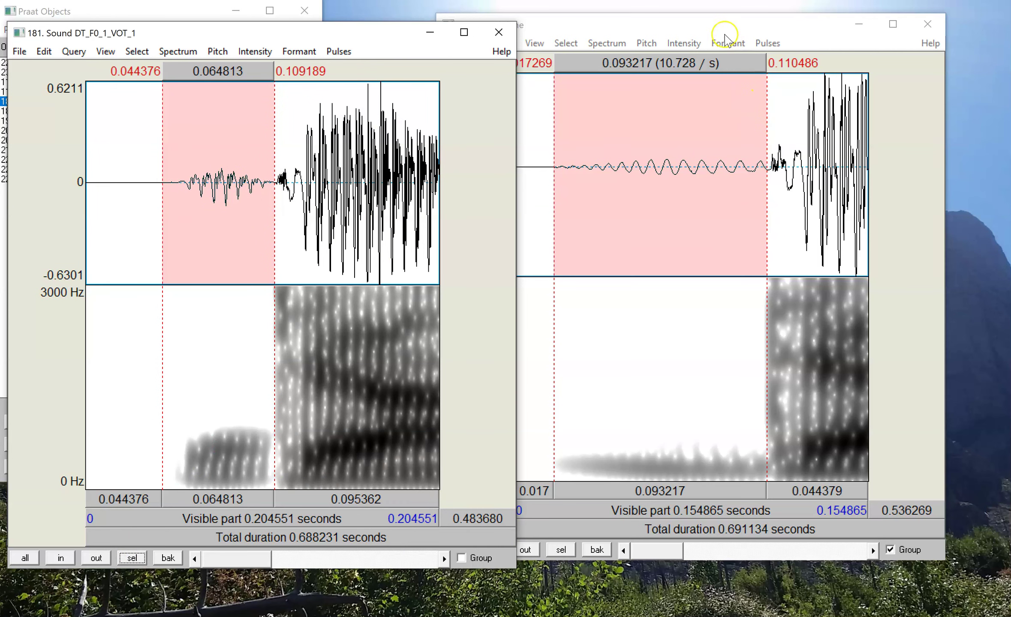
- Mark step 1's release and reselect dime's pre-voicing, about 96 ms
mouse_move(728, 24)
mouse_down()
mouse_move(754, 51)
mouse_move(741, 36)
mouse_up()
click(268, 182)
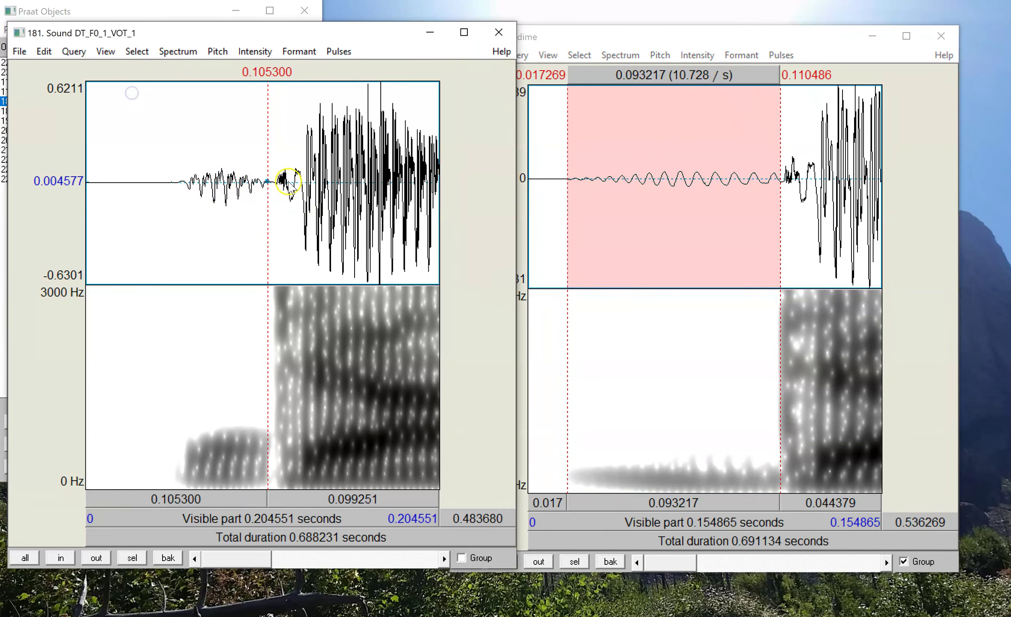
drag(775, 183, 564, 199)
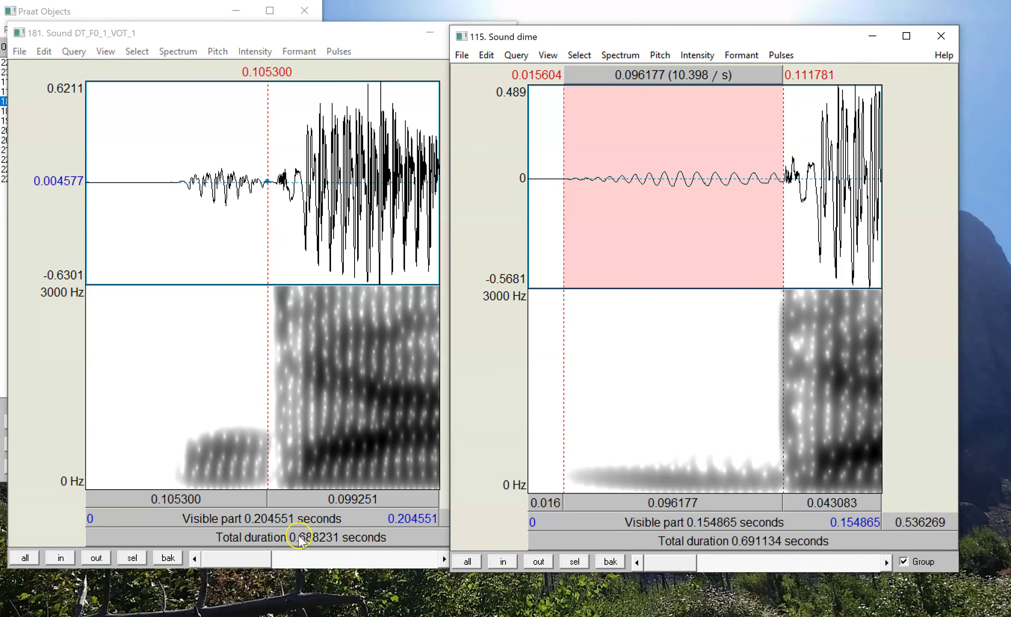
- Inspect step 1's voicing after the release and set the marker at its onset, 0.109083 s
drag(256, 560, 269, 561)
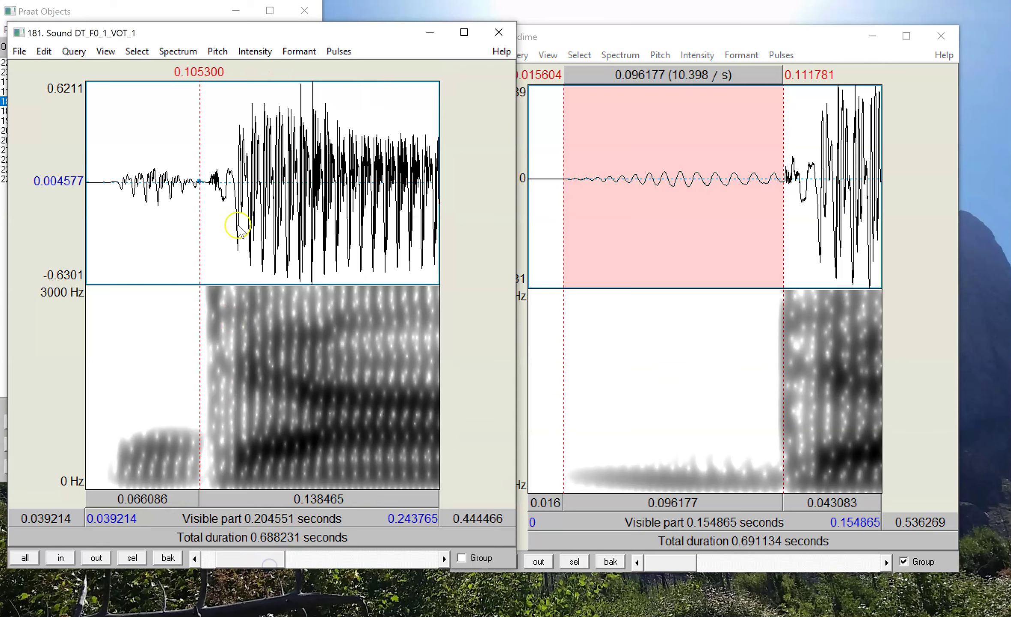
drag(234, 171, 340, 188)
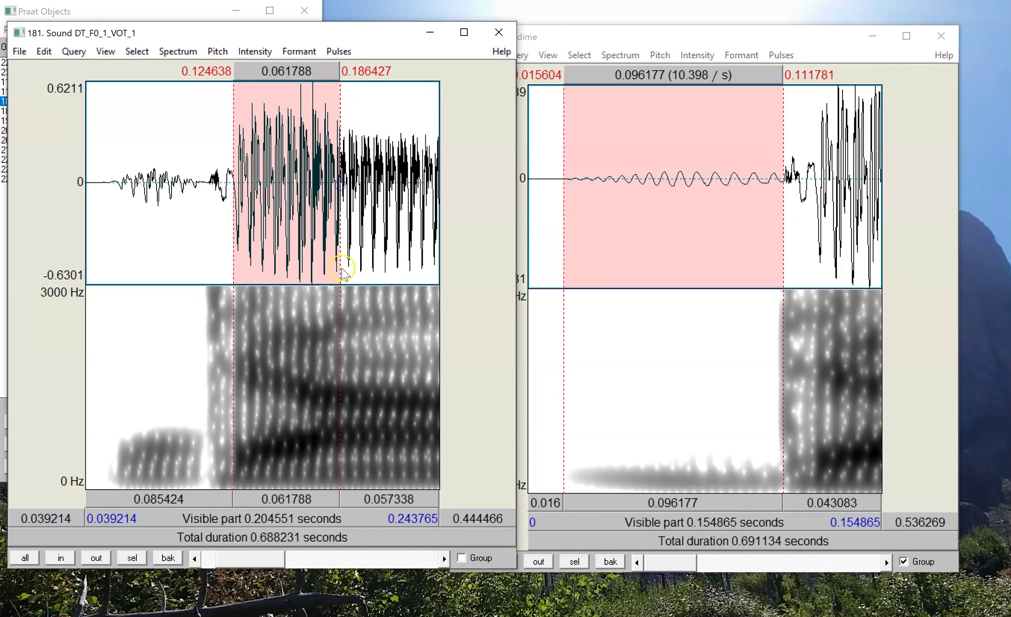
click(337, 290)
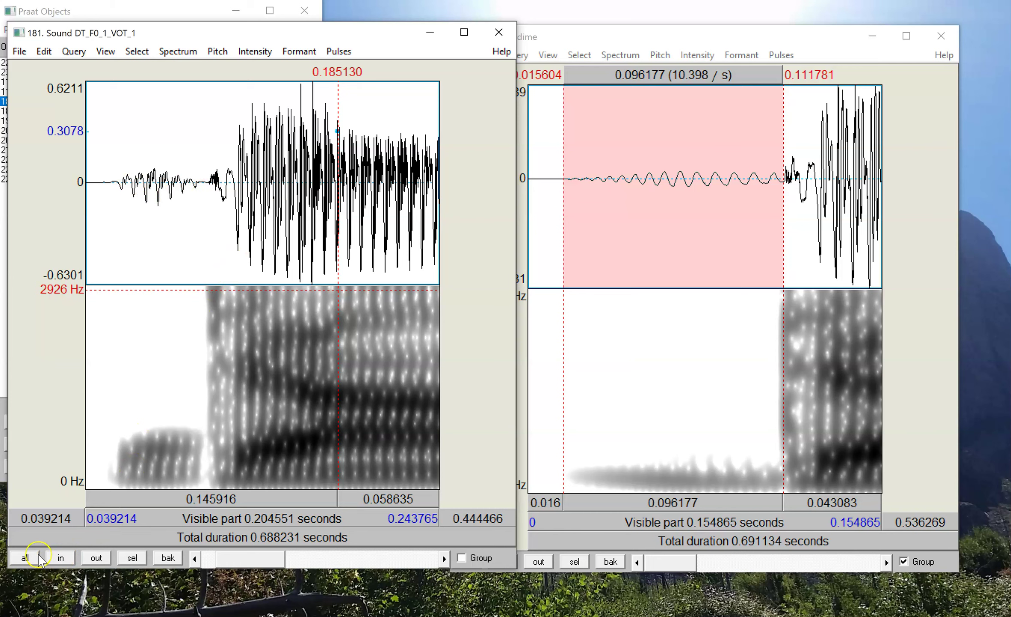
click(218, 373)
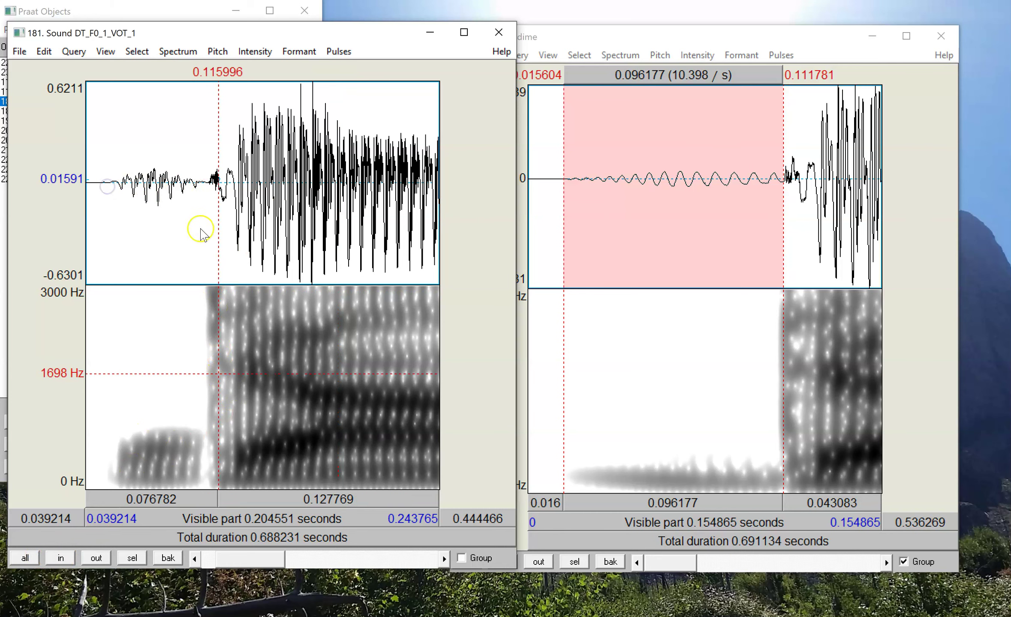
click(206, 181)
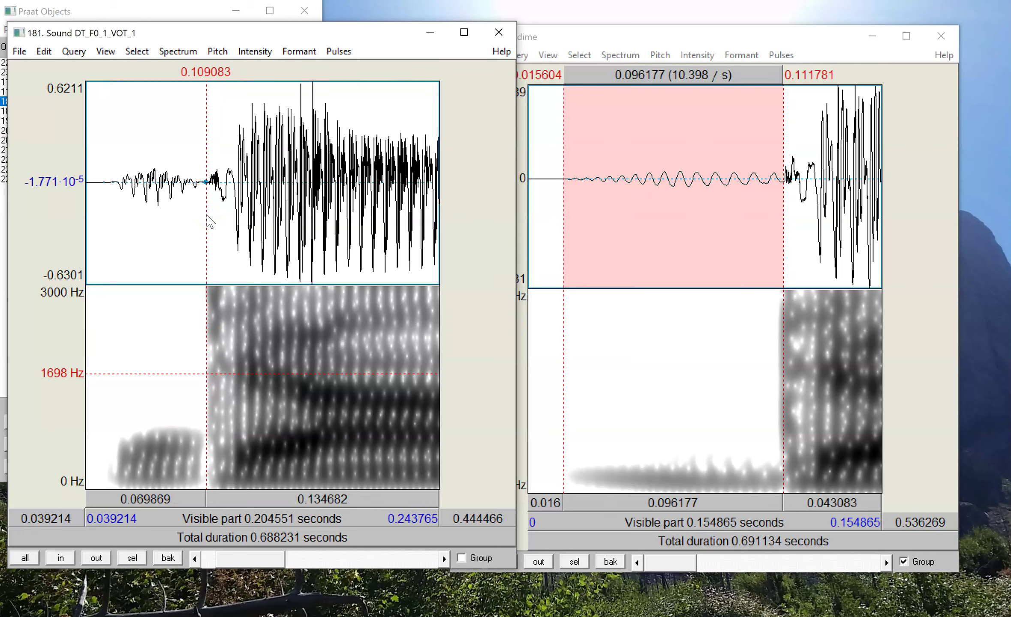
click(228, 298)
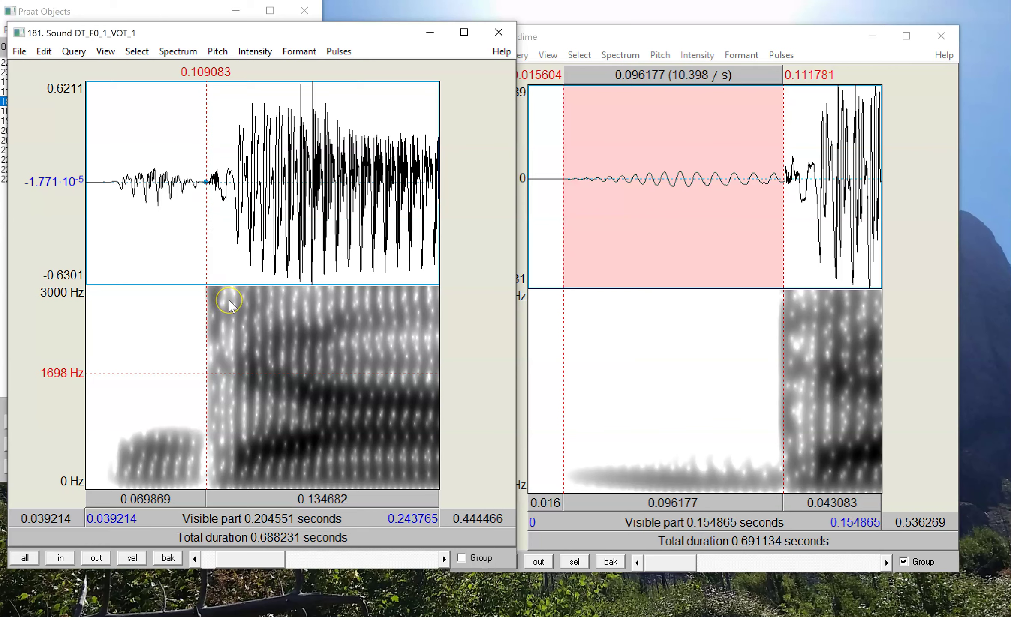